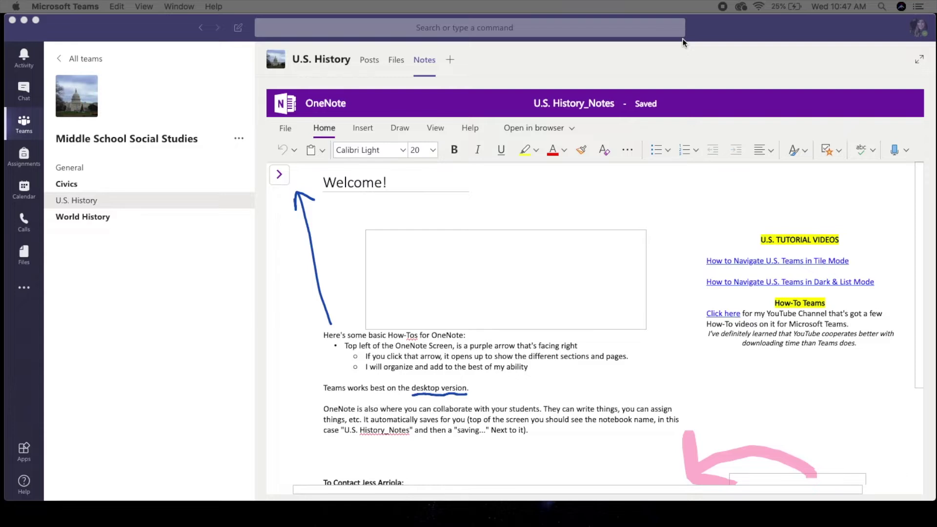
- Create a new meeting from the calendar and title it "Practice YouTube Session"
click(77, 61)
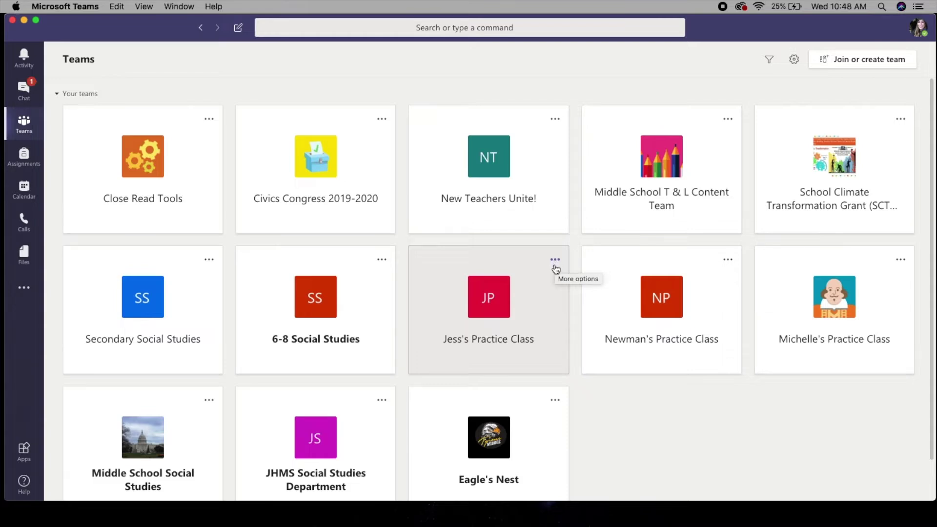
click(24, 189)
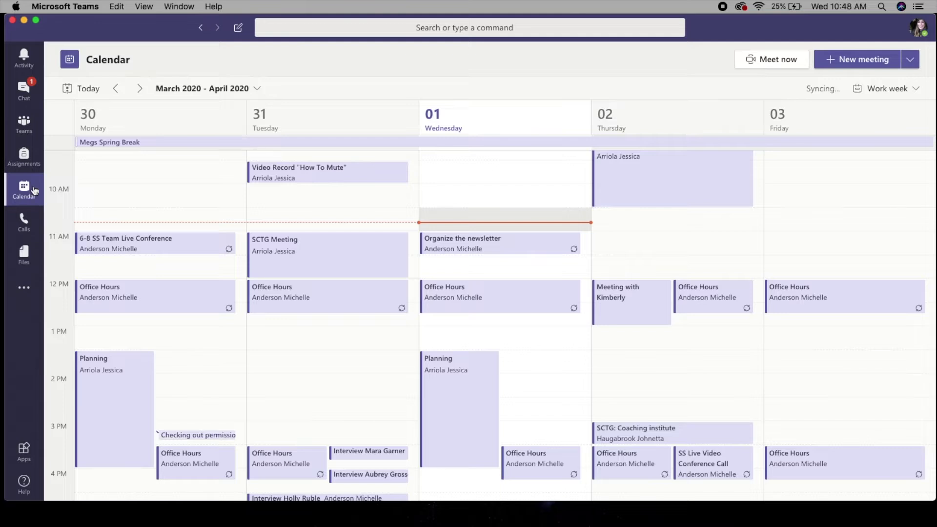
click(869, 60)
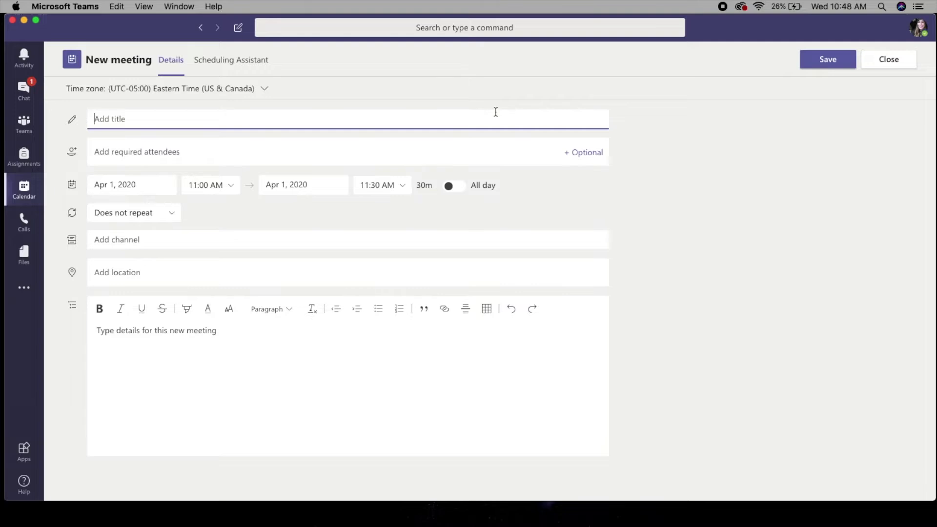
text(Practice YoutTube Session)
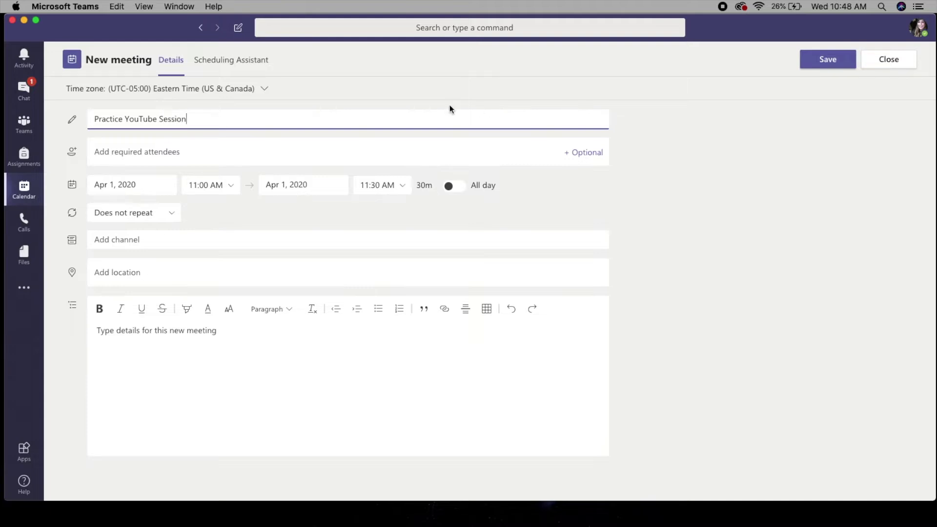
- Add the optional attendees line to the meeting and set its start time to 10:50 AM
click(383, 161)
click(585, 153)
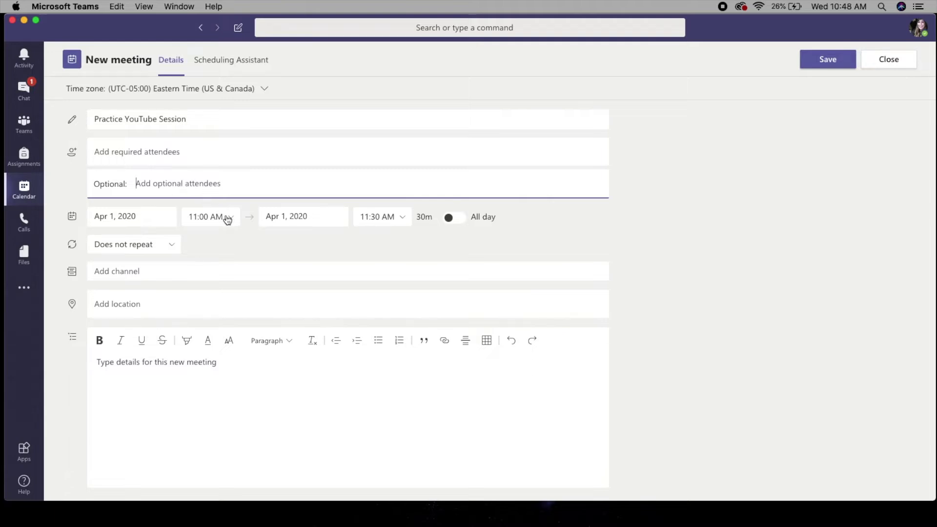
click(206, 217)
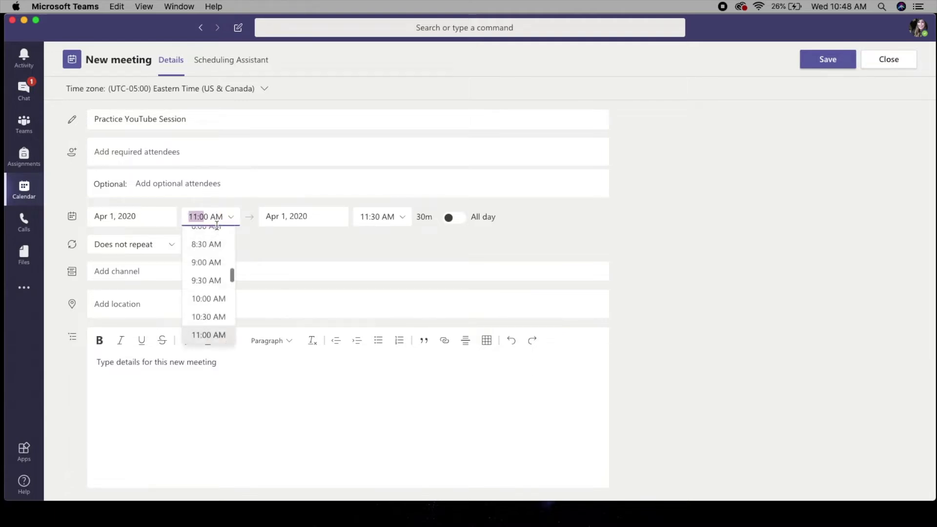
key(BackSpace)
text(10:)
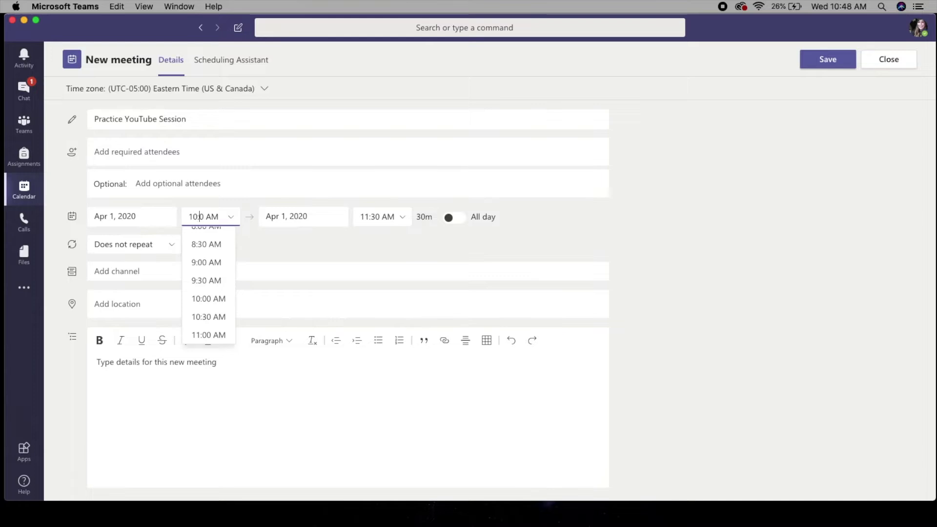
text(5)
click(313, 244)
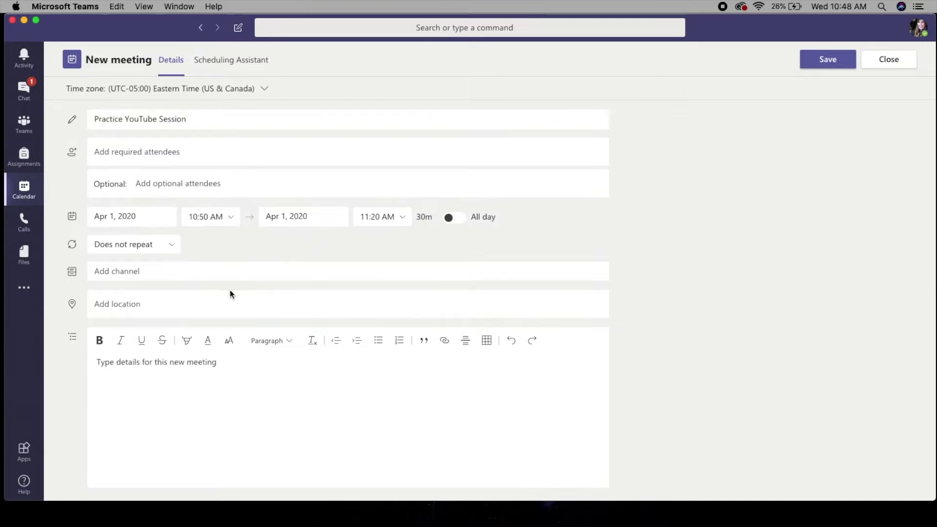
- Assign the meeting to the General channel of the organizer's own practice class
click(163, 274)
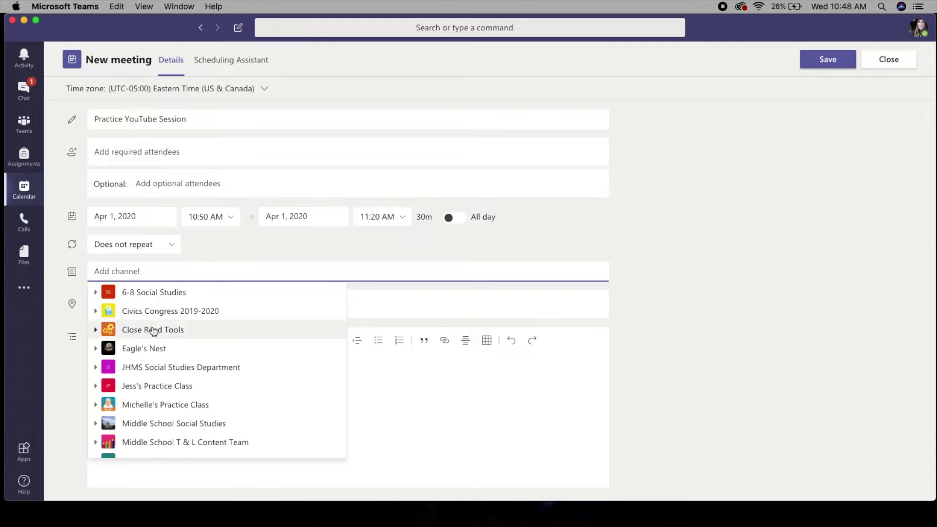
click(148, 390)
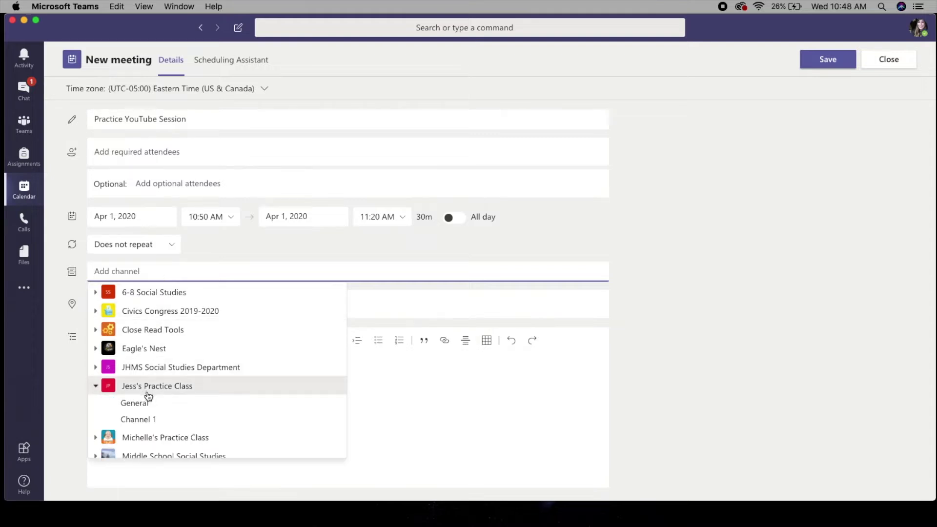
click(146, 403)
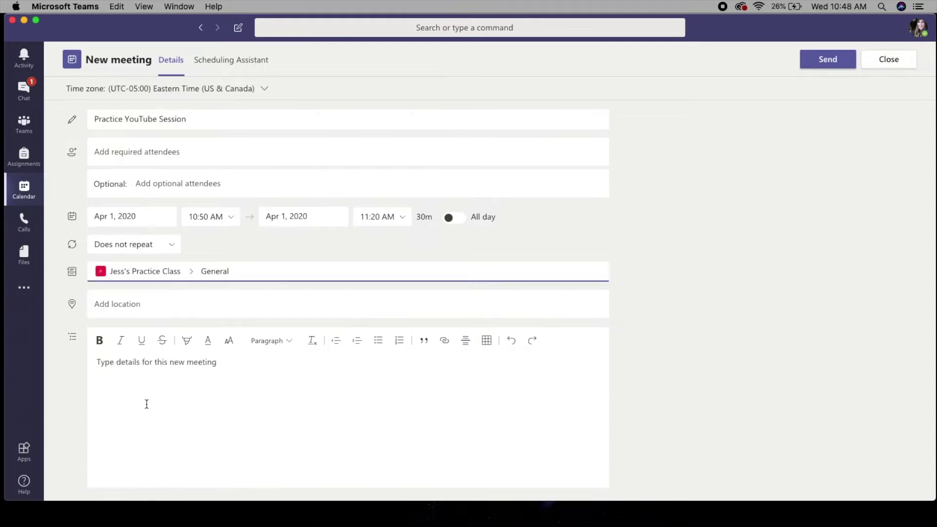
- Change the meeting's channel to Channel 1 of the organizer's own practice class
click(236, 271)
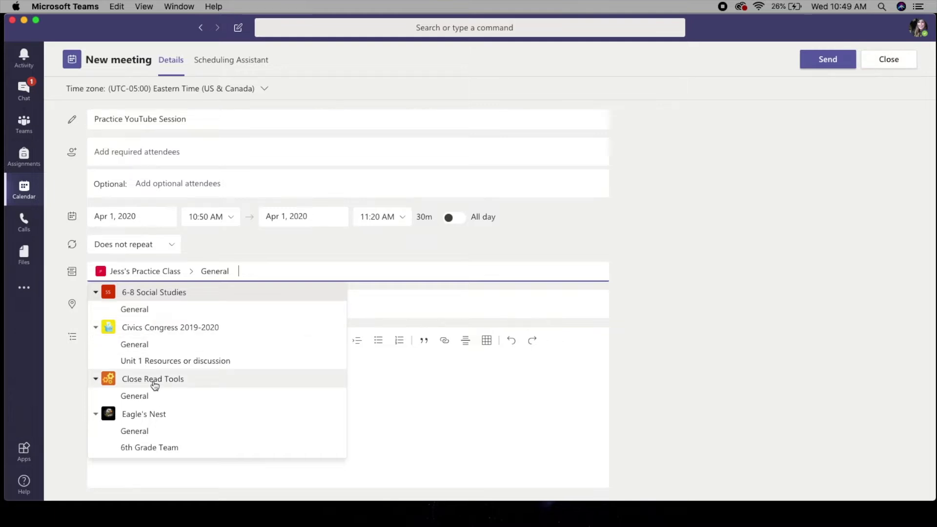
scroll(155, 385, down, 5)
scroll(157, 385, up, 5)
scroll(157, 380, down, 6)
scroll(156, 382, down, 8)
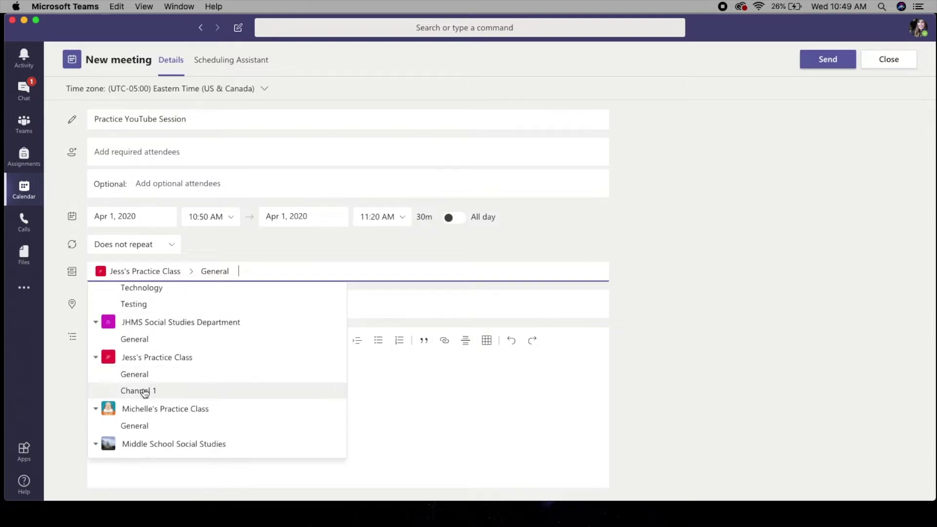
click(144, 392)
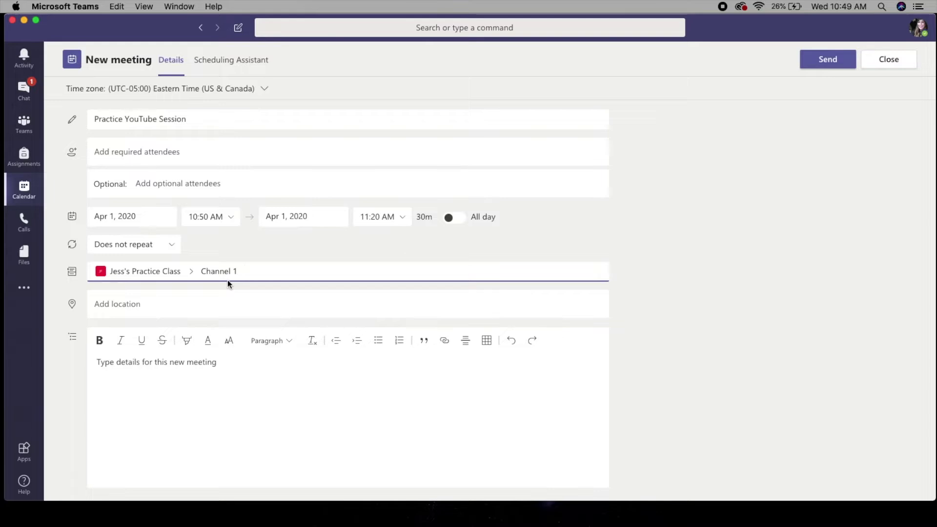
- Enter "details go here - make sure to complete assignment 1 prior to meeting" as the meeting details and send the invitation
click(242, 372)
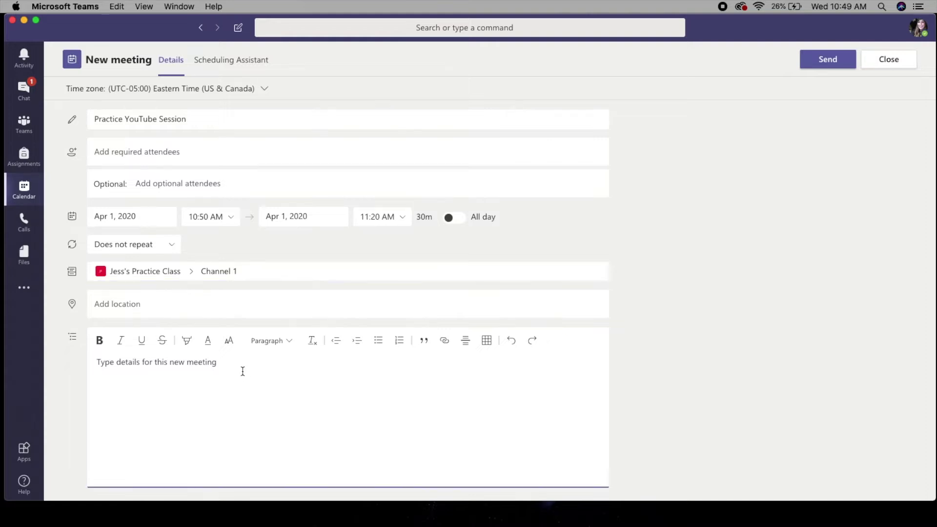
text(d)
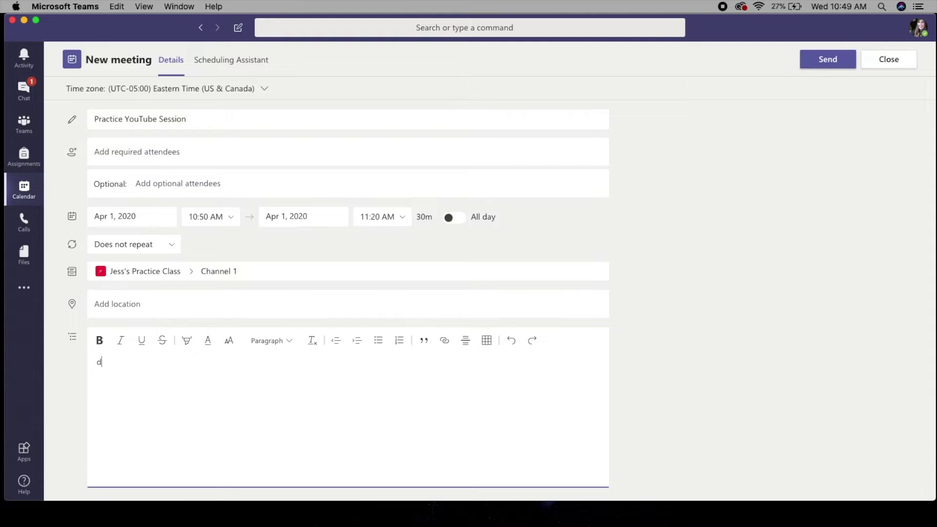
text(etails go here - make sure to co)
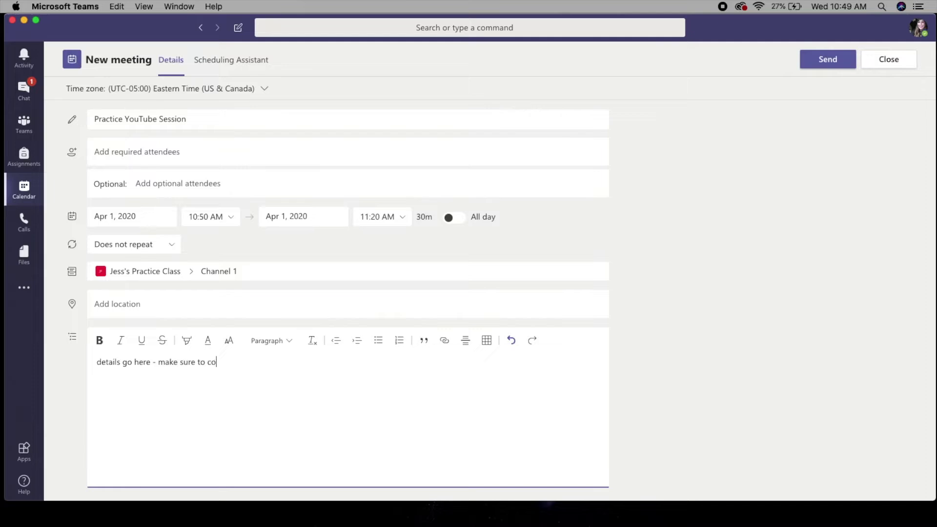
text(mplete assignment 1 prior to meeting)
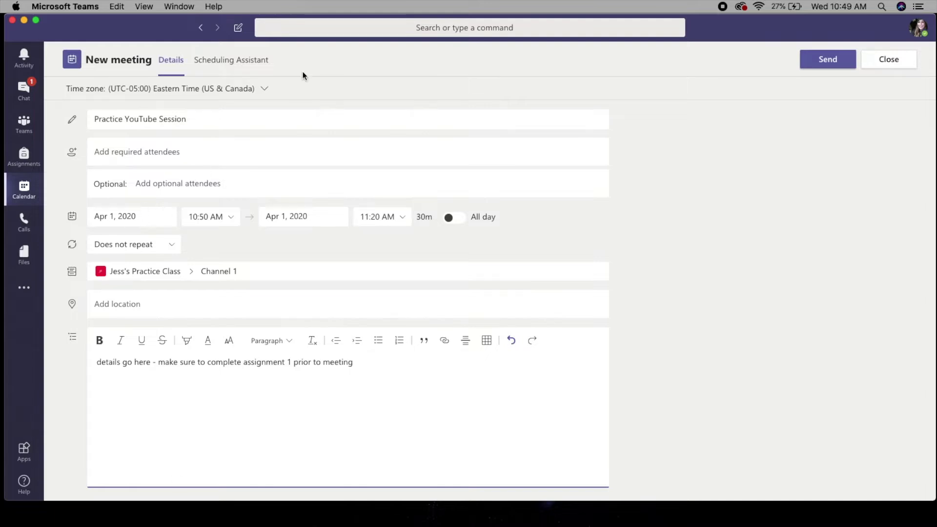
scroll(317, 108, down, 1)
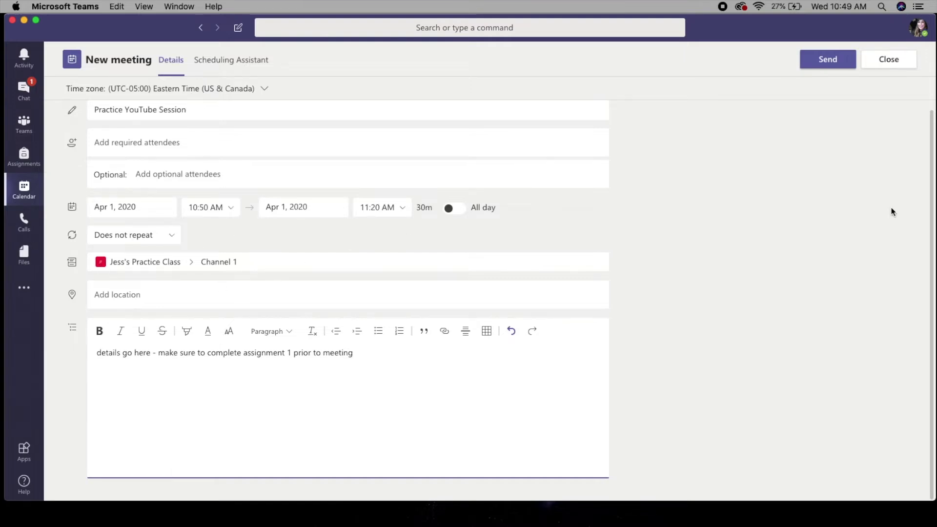
click(827, 59)
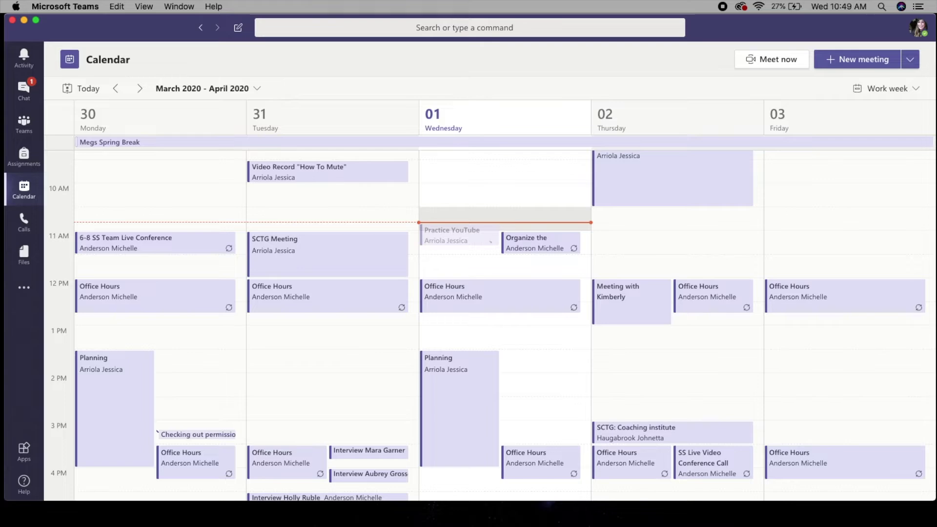
- Switch to Outlook in Safari and open its calendar to view the scheduled session
key(super+Tab)
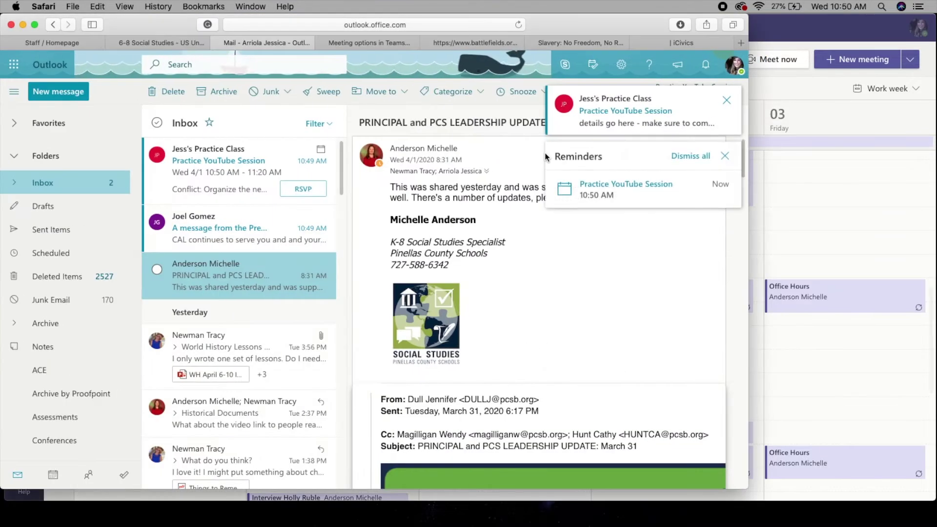
click(351, 44)
click(295, 42)
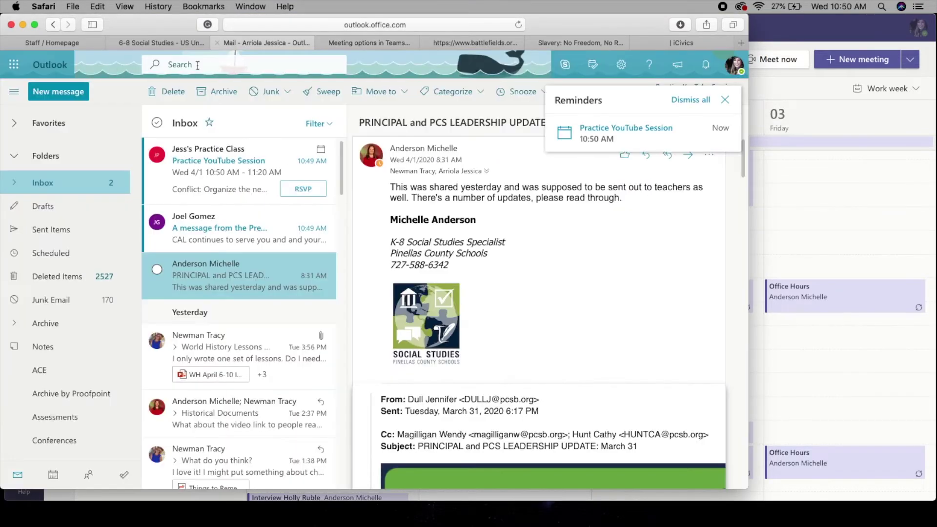
click(13, 64)
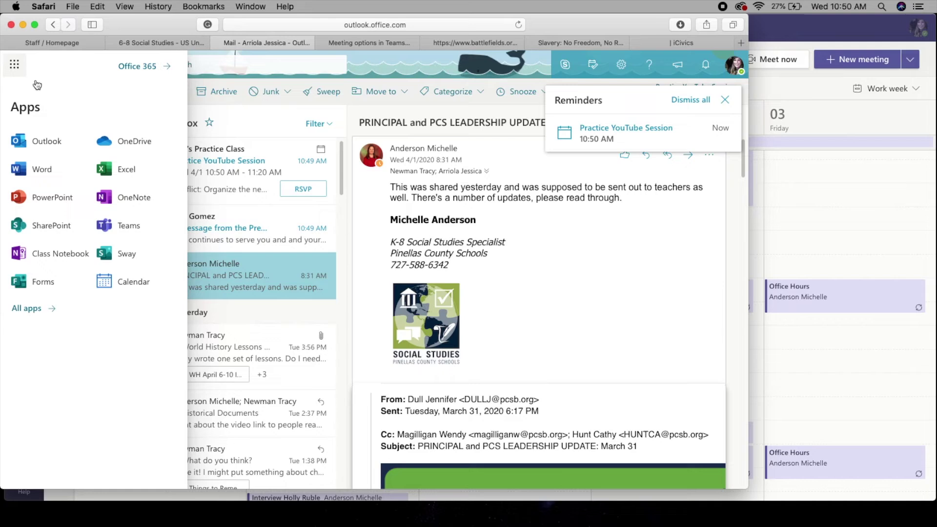
click(167, 285)
click(184, 307)
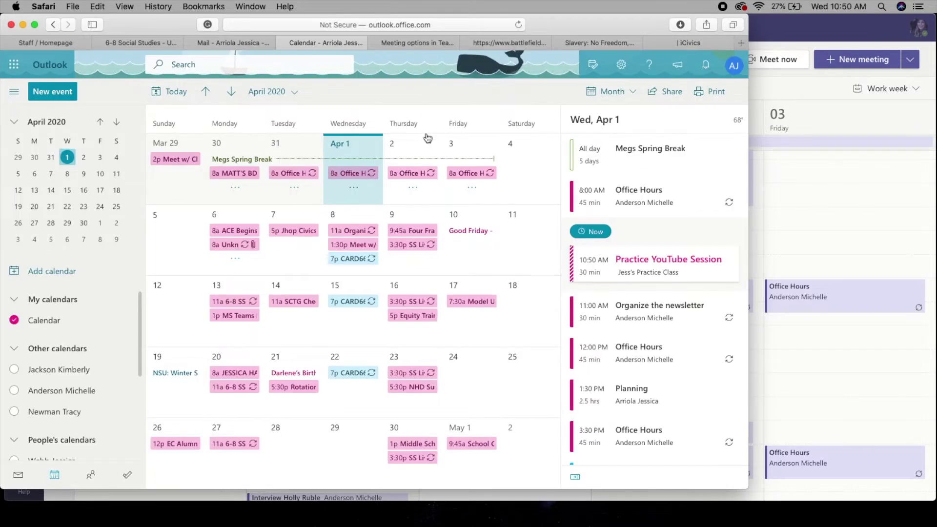
click(723, 100)
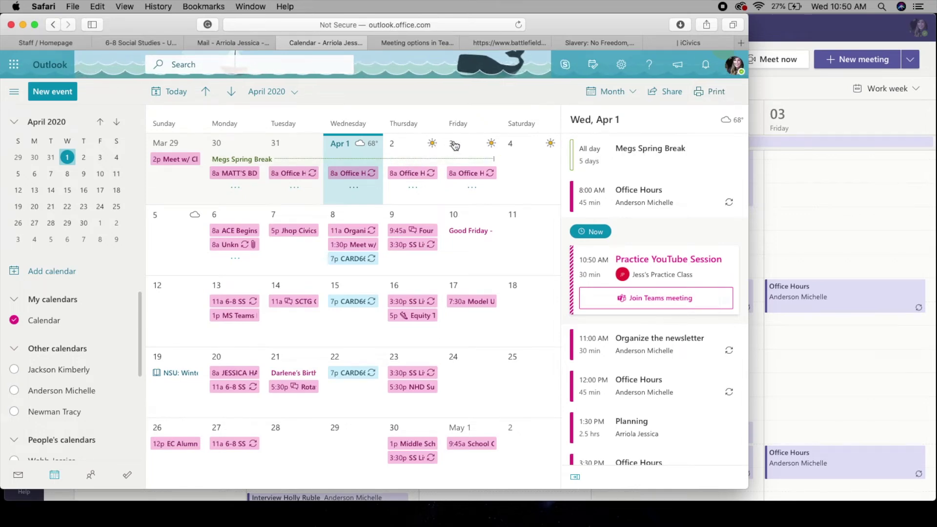
- Start a new calendar event on Friday, April 3 titled "Practice YouTube Sessions"
click(469, 145)
click(470, 144)
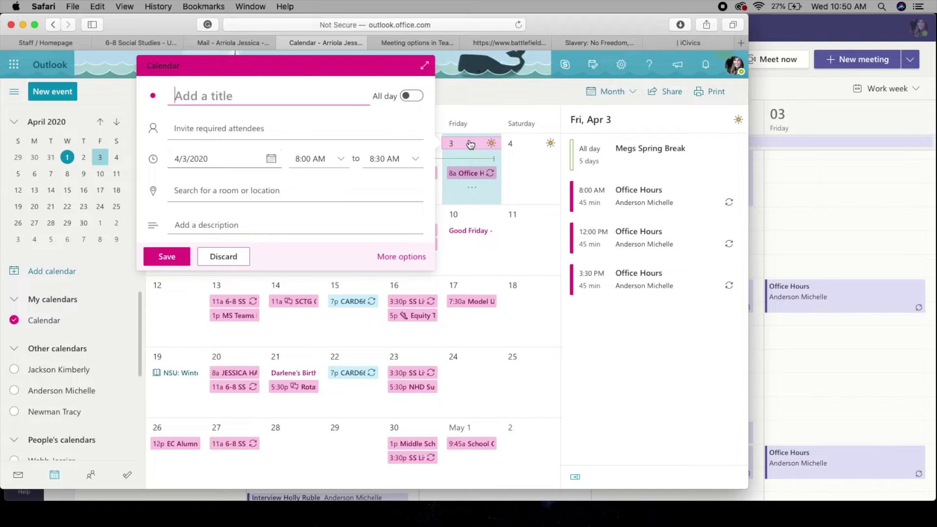
text(Practice You)
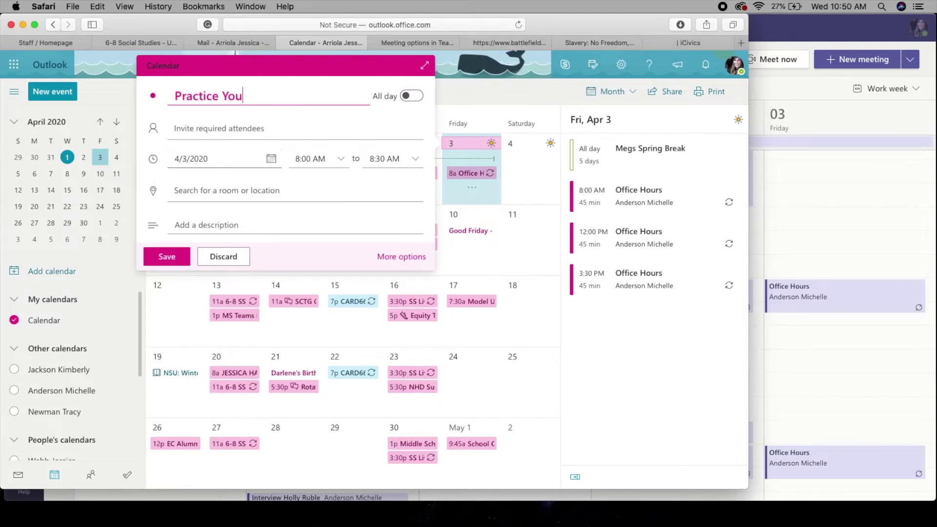
text(Tube Sessions)
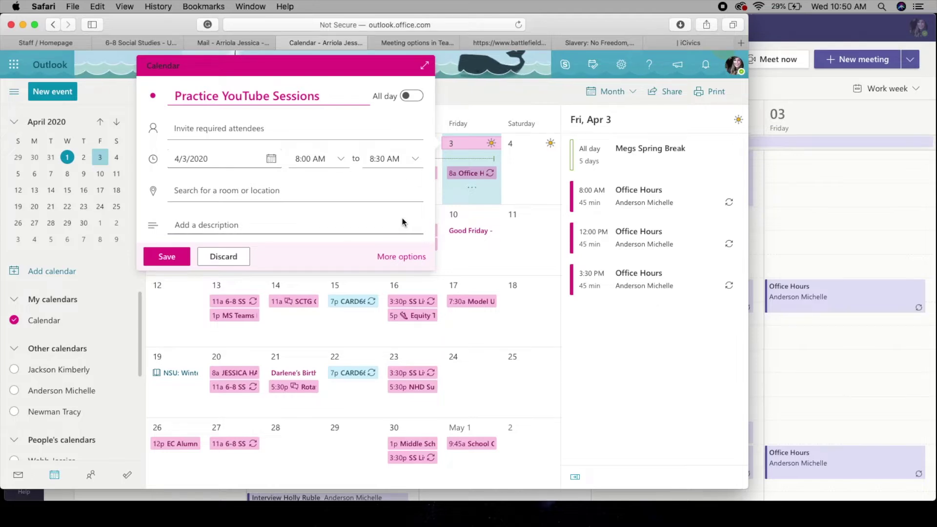
- Add a Teams online meeting to the event in its full options form, and discard the event
click(408, 256)
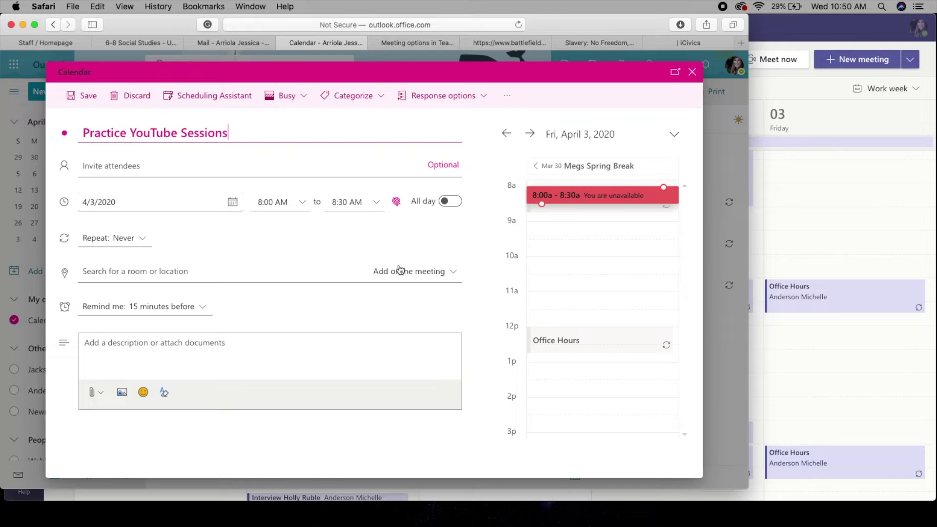
click(402, 272)
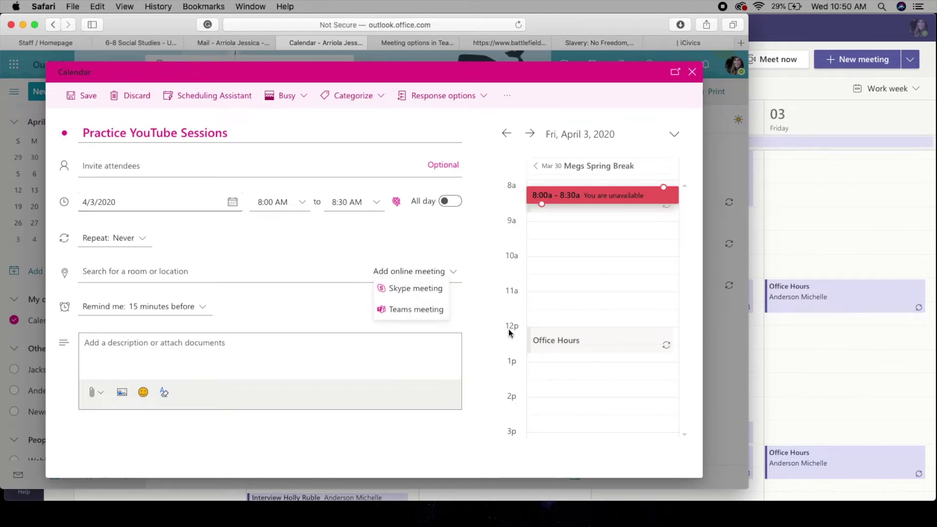
click(411, 311)
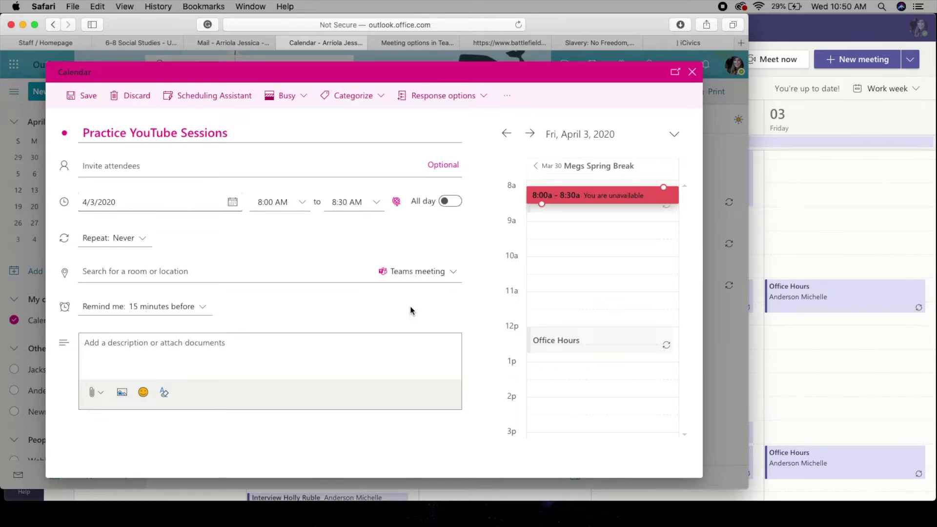
click(136, 96)
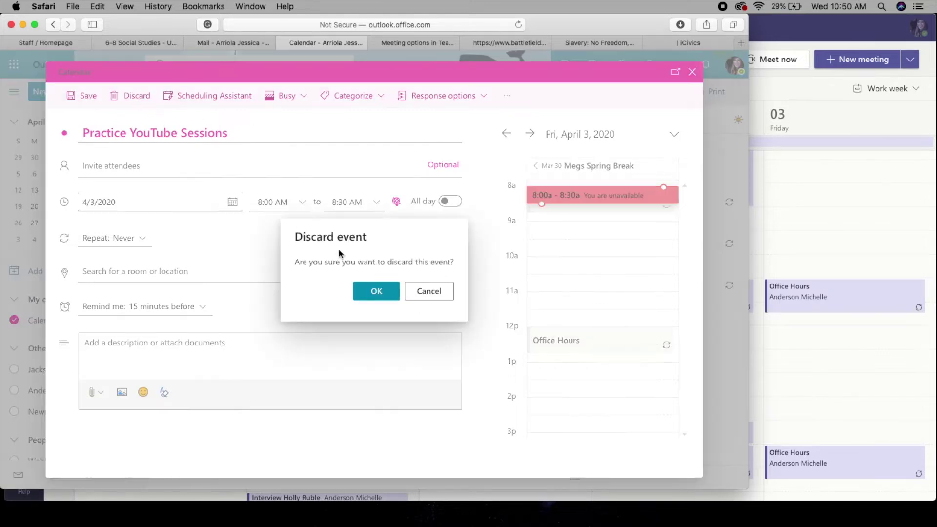
click(377, 291)
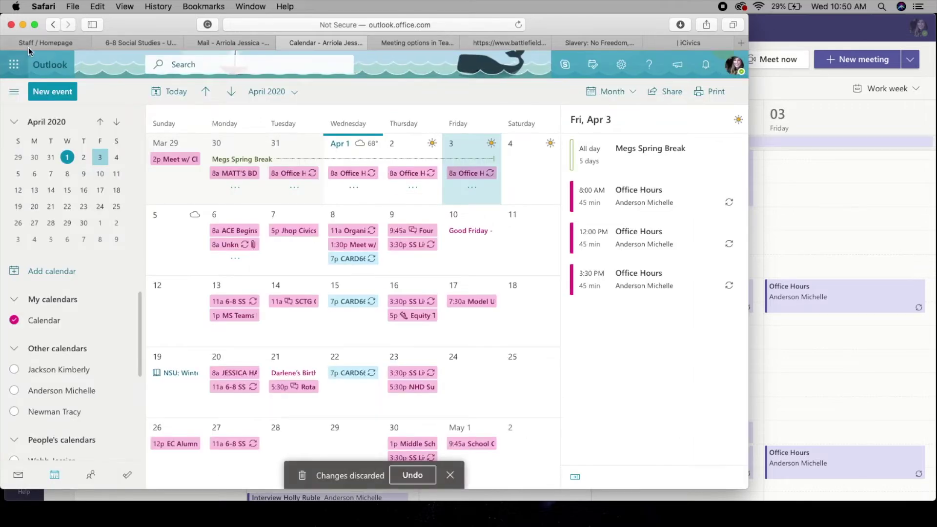
- Return to Microsoft Teams and open the details of the Practice YouTube Session meeting on April 1
click(23, 25)
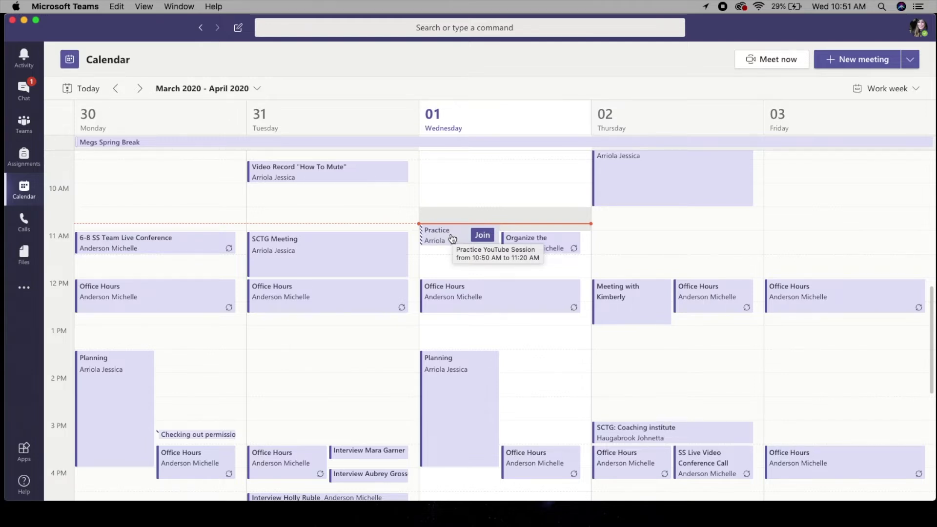
click(452, 237)
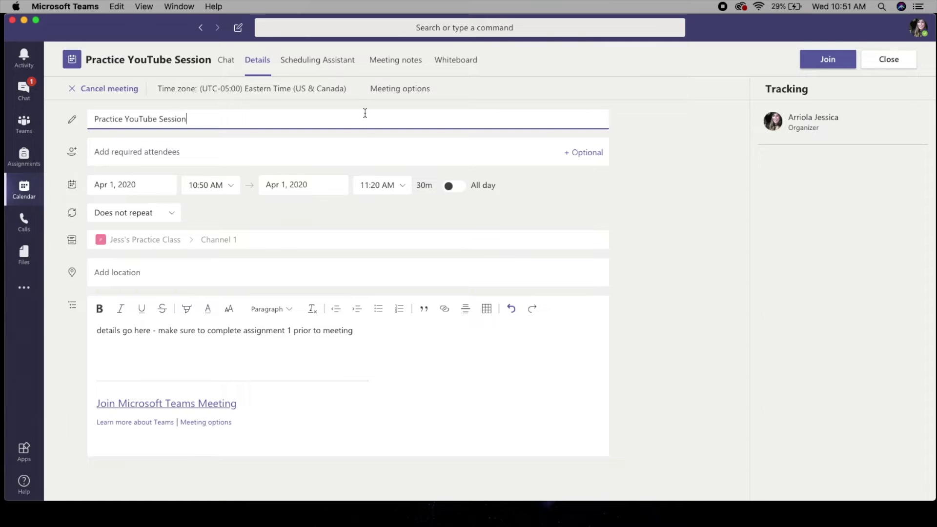
- Open the meeting options for Practice YouTube Session and choose People in my organization for who can bypass the lobby
click(389, 96)
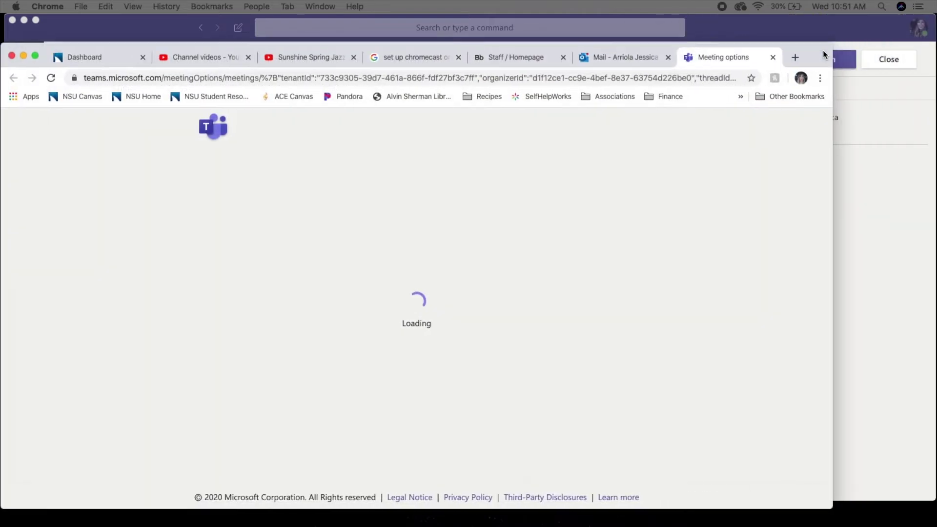
drag(859, 39, 865, 33)
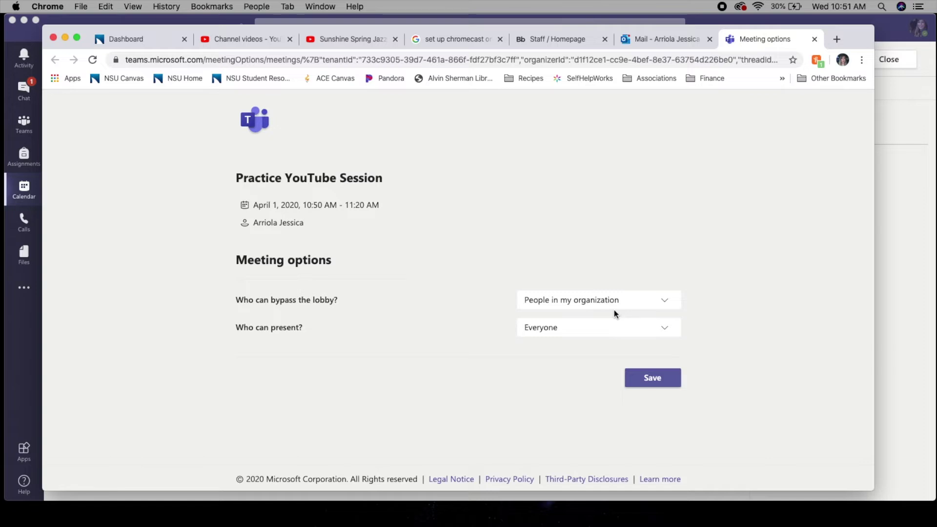
click(639, 307)
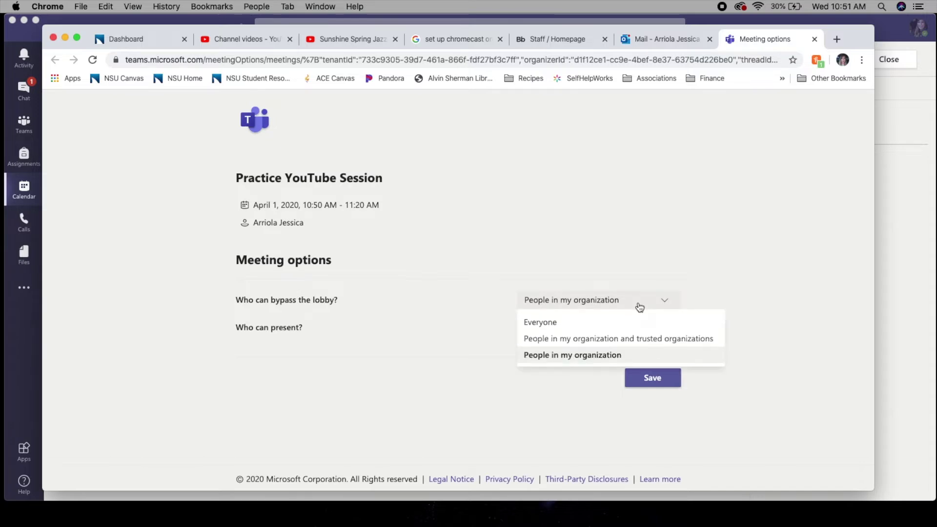
click(565, 357)
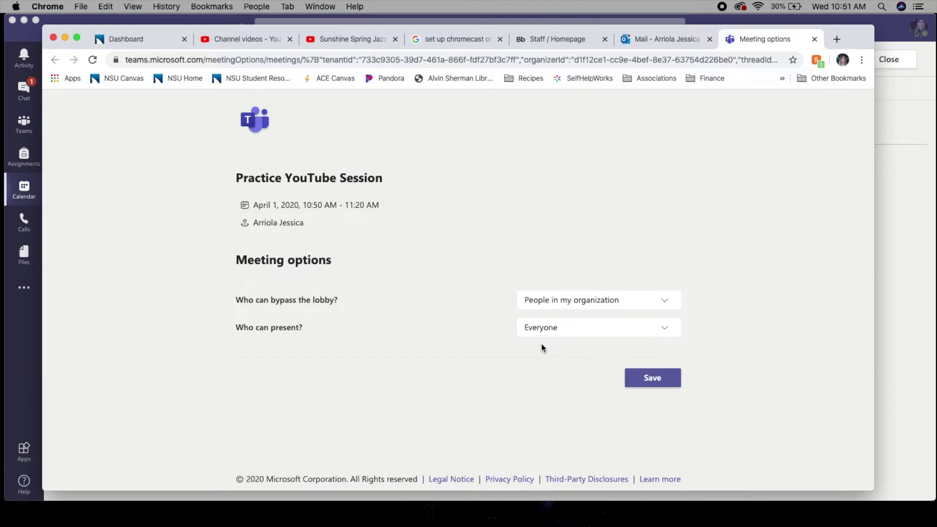
- Set who can present to Only me, save the meeting options, and return to Microsoft Teams
click(571, 336)
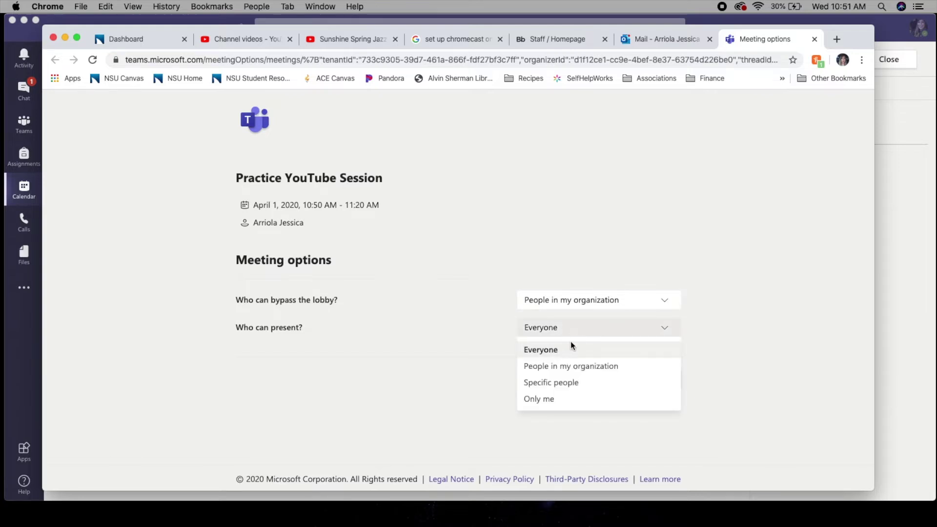
click(558, 400)
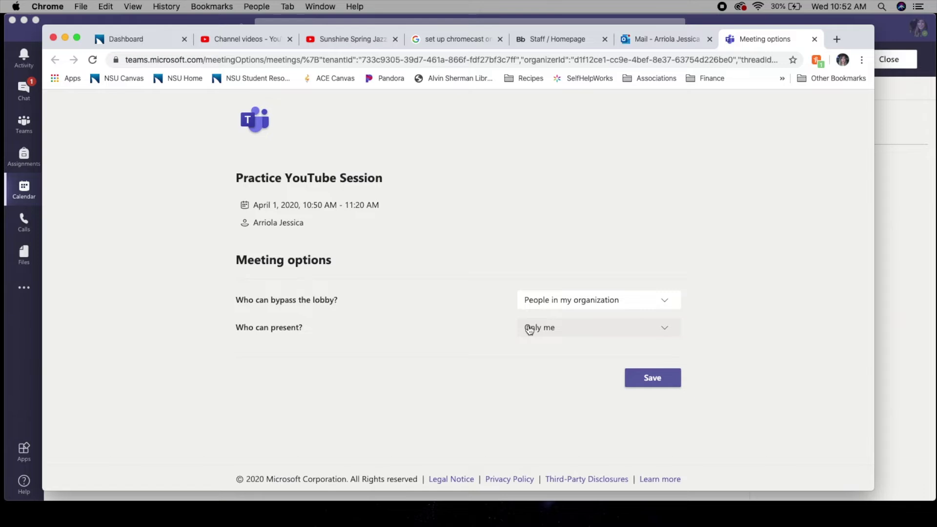
click(651, 383)
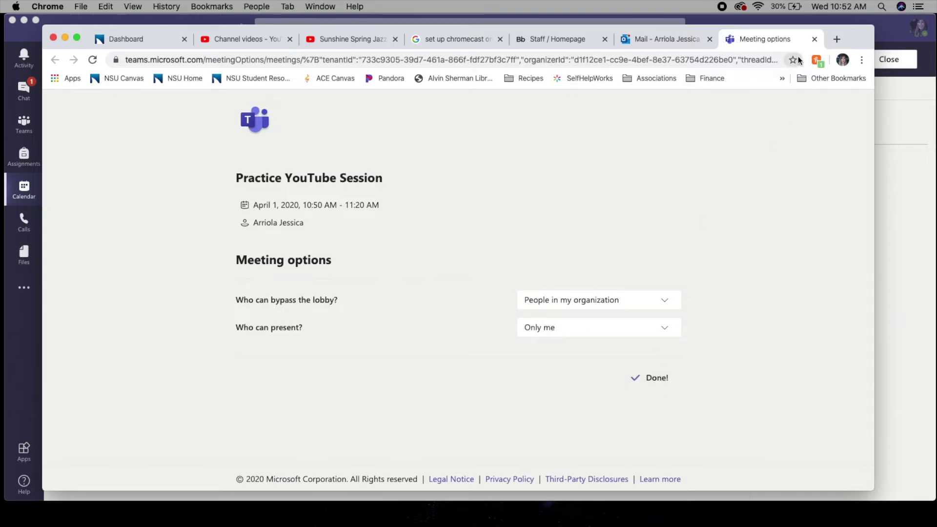
click(65, 38)
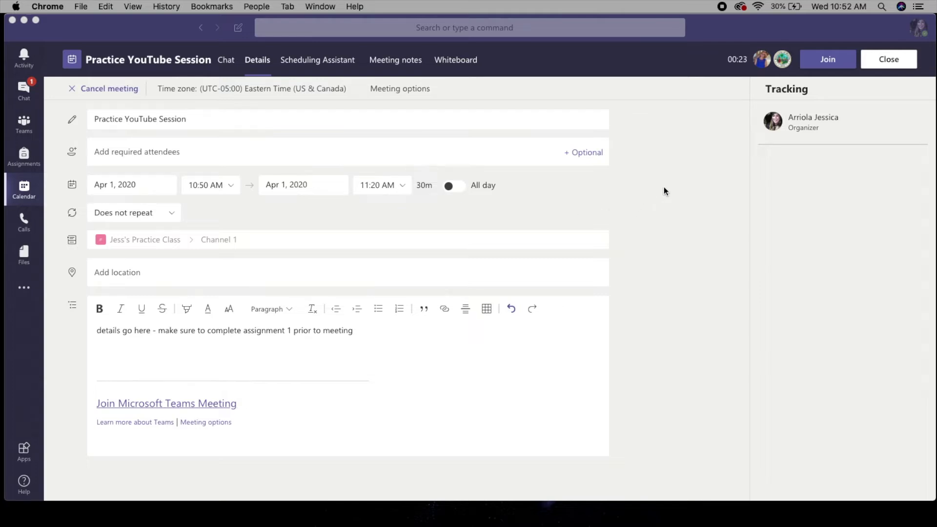
- Join the Practice YouTube Session meeting with camera and microphone on, and show its participant list
click(828, 63)
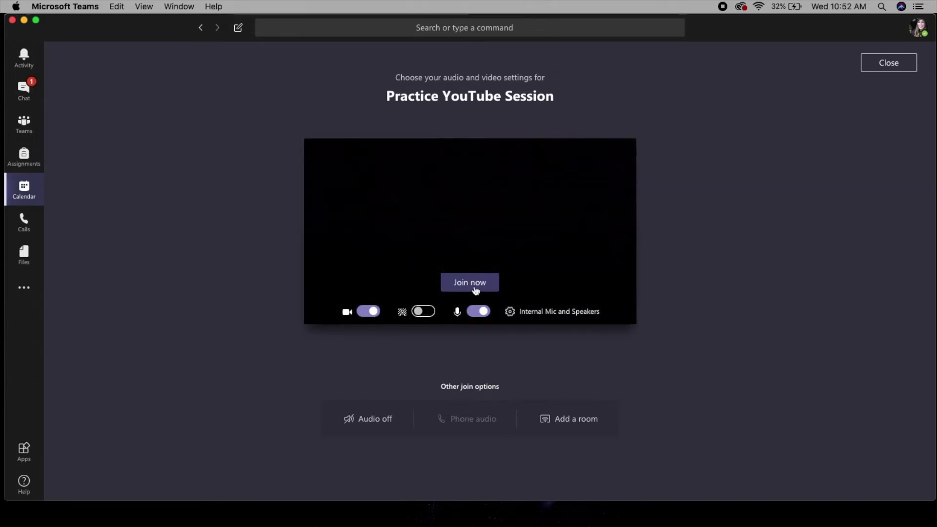
click(475, 288)
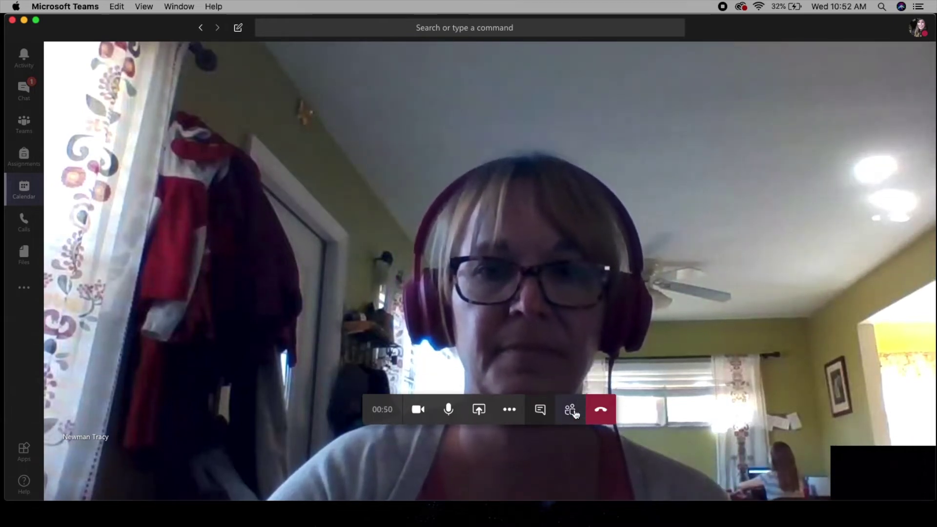
click(570, 411)
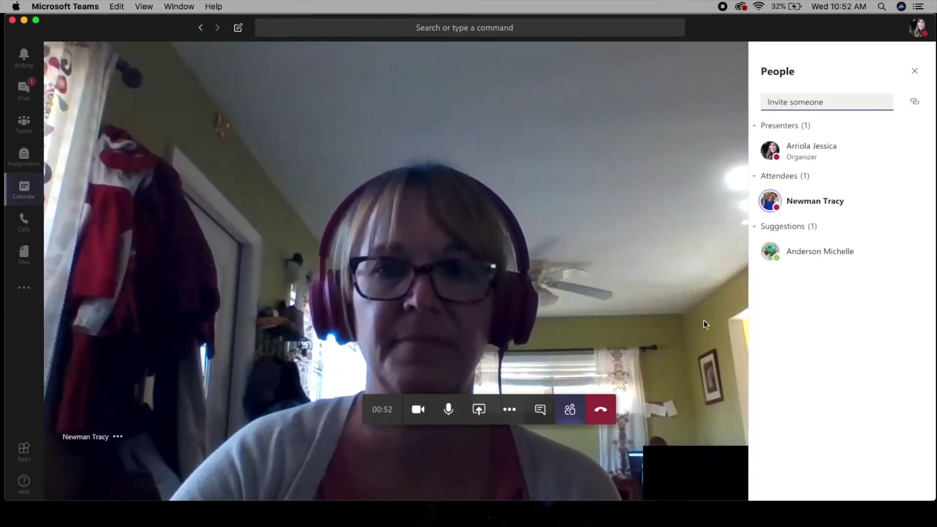
- Mute the participant listed under Attendees
mouse_move(796, 204)
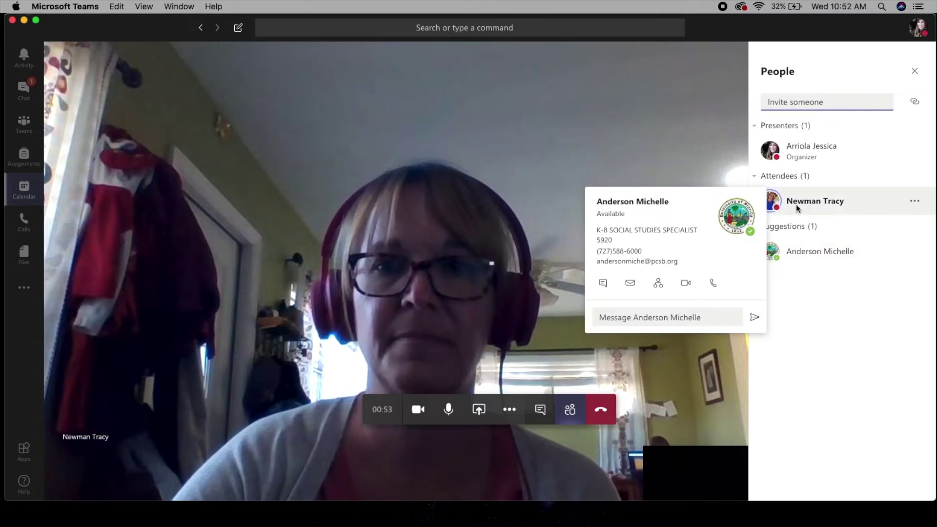
click(916, 204)
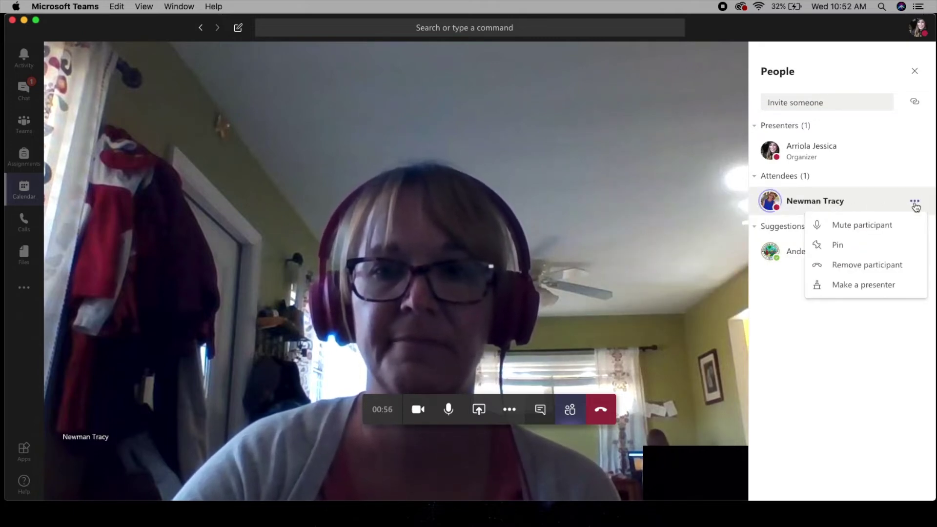
click(877, 226)
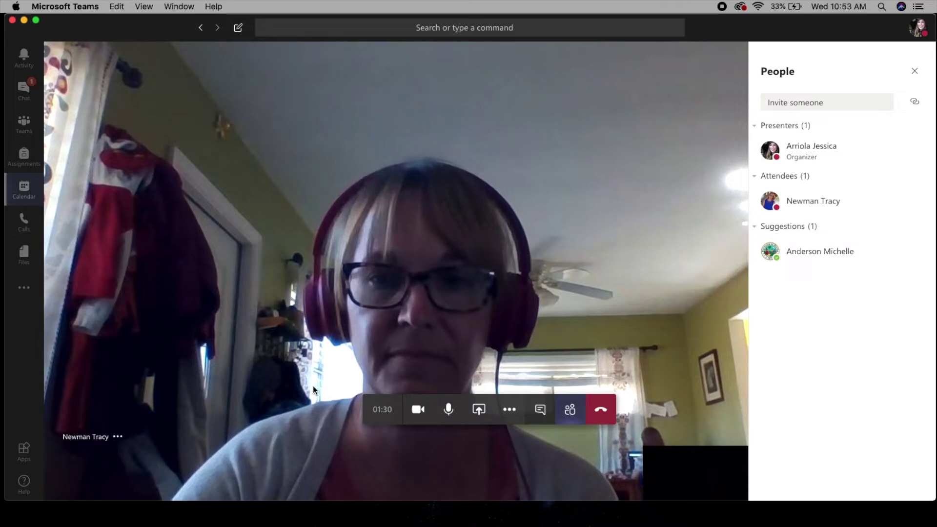
- Look through the call's additional actions and open the meeting chat
click(507, 413)
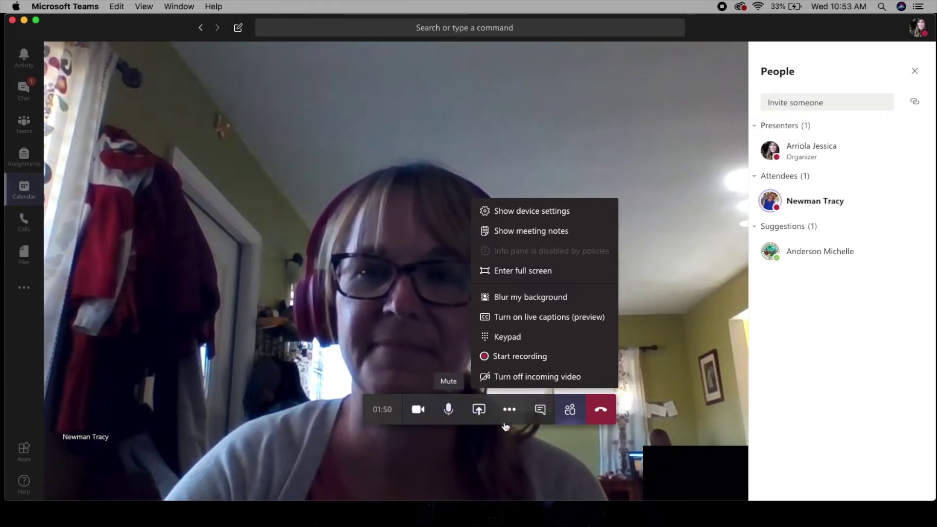
click(537, 414)
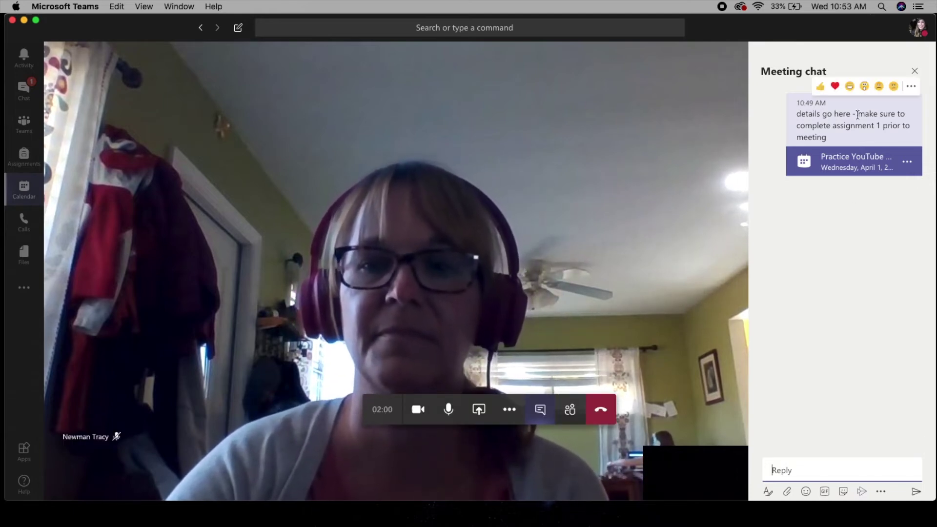
- Remove the attendee from the meeting through the participant list, and hang up the call
click(570, 410)
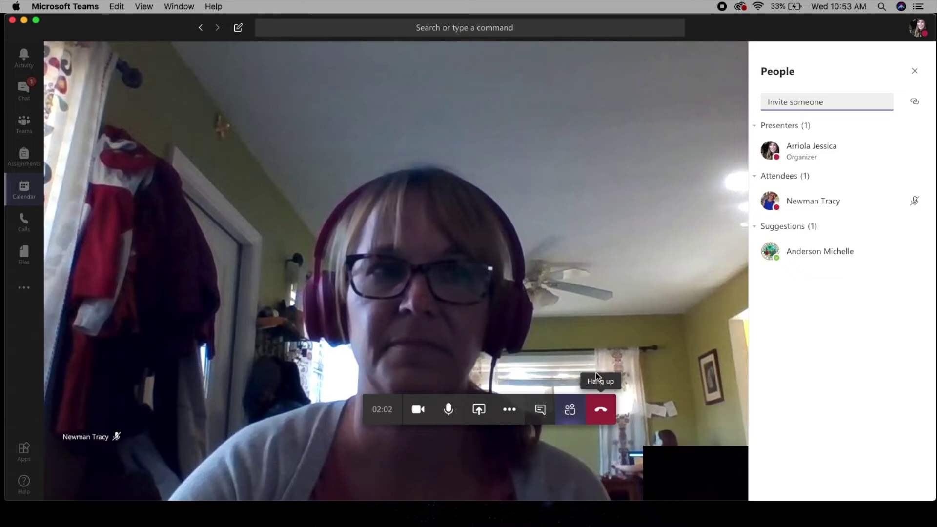
mouse_move(906, 212)
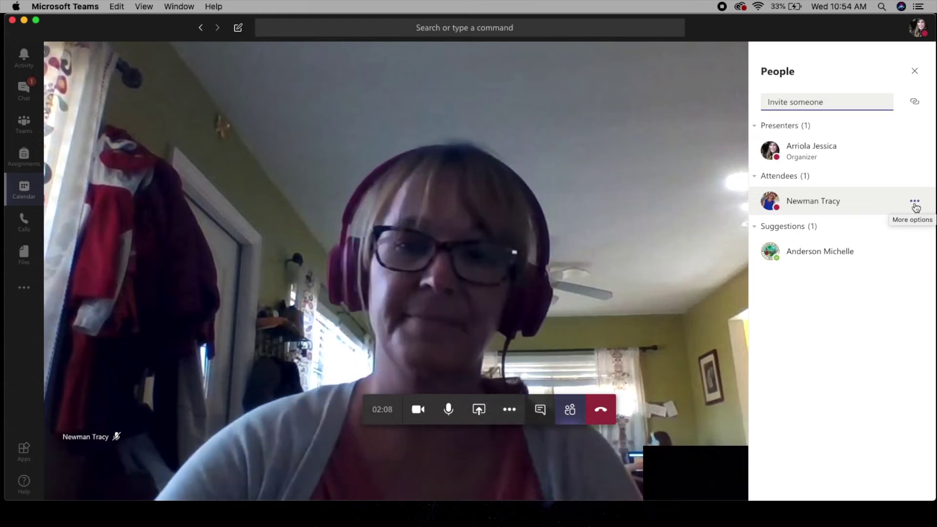
click(915, 202)
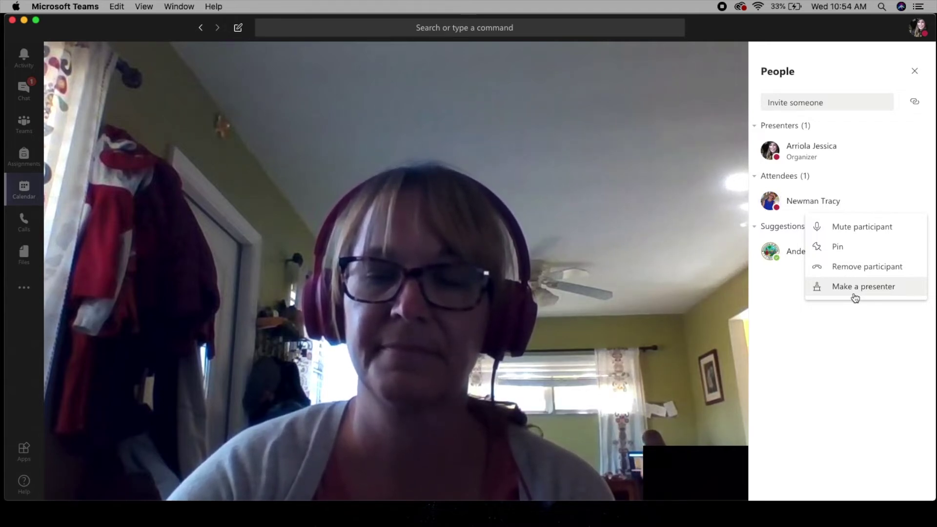
click(856, 267)
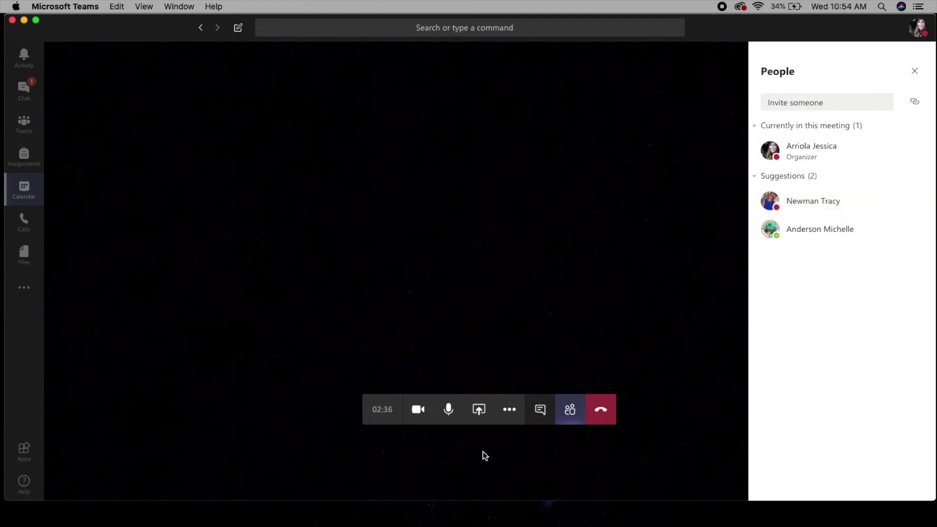
click(592, 411)
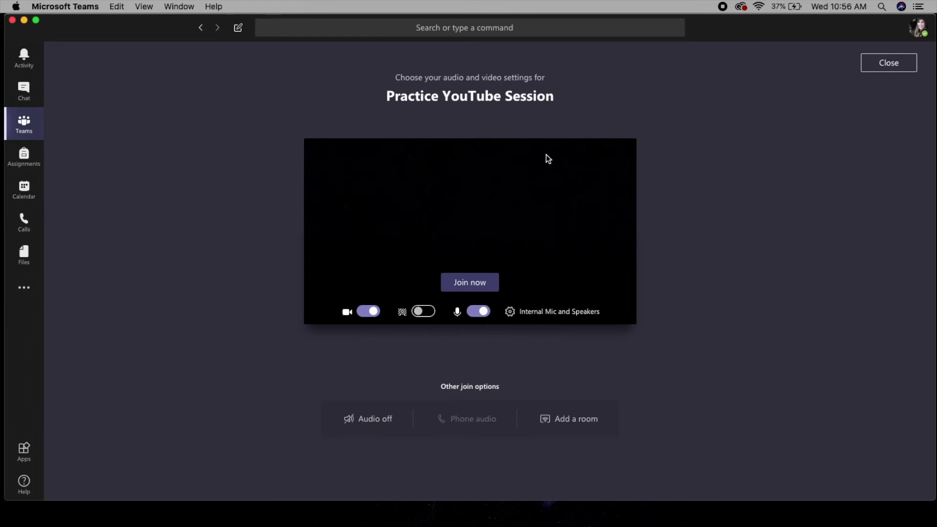
- Rejoin the Practice YouTube Session meeting with camera and microphone on, and leave the call
click(474, 284)
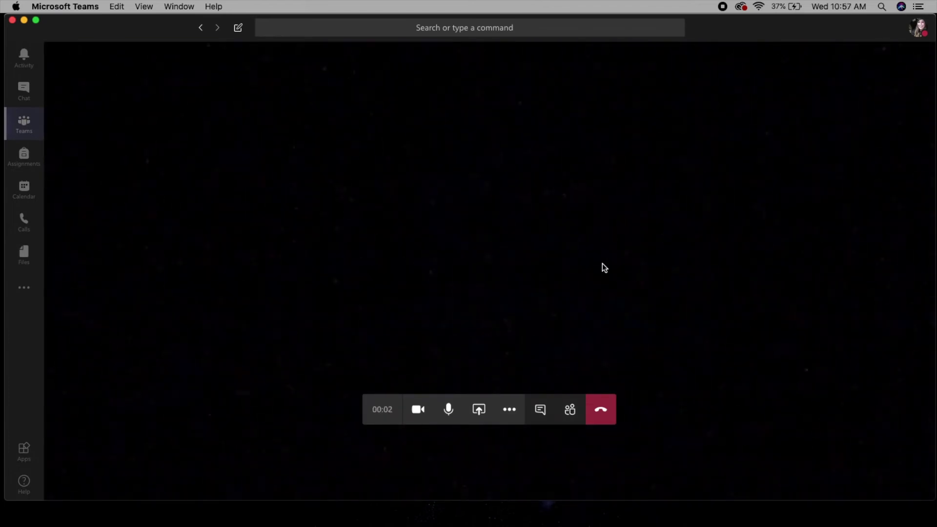
click(602, 412)
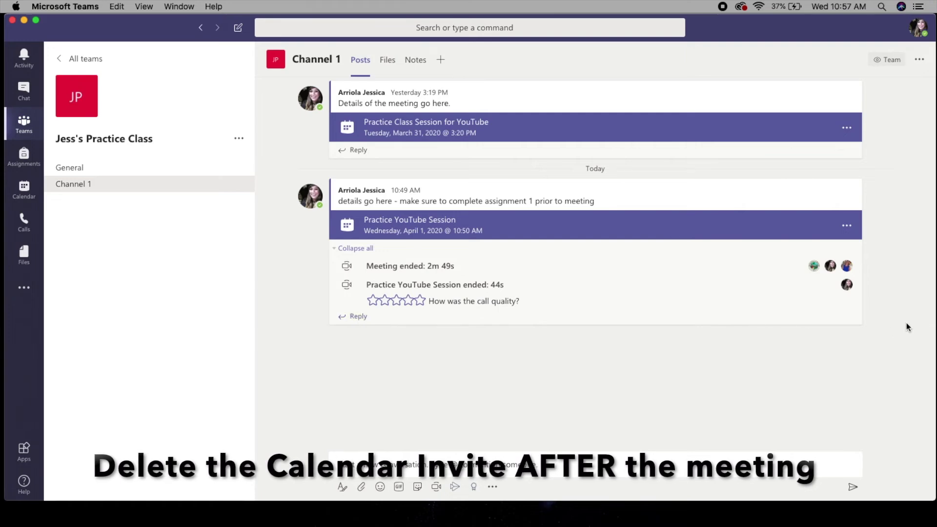
- Open the Practice YouTube Session on April 1 from the Teams calendar and cancel the meeting without a cancellation note
key(super+Tab)
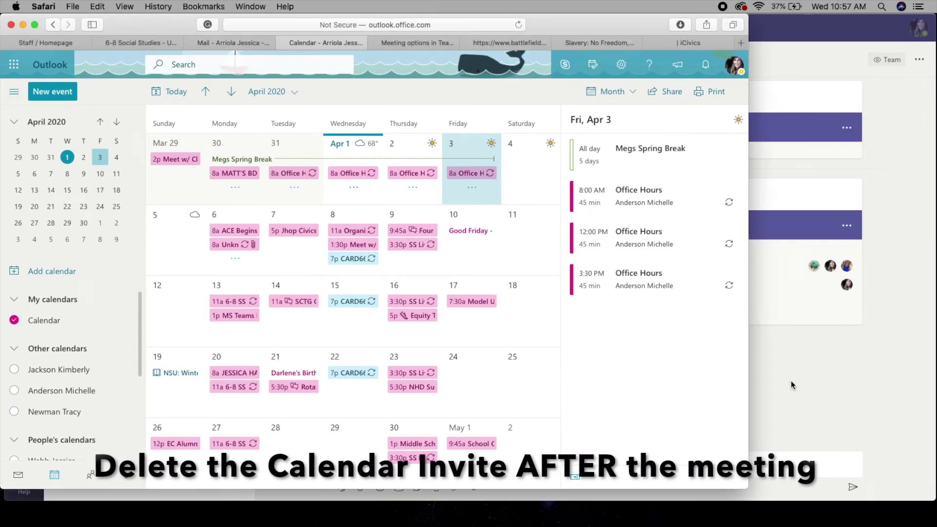
click(804, 385)
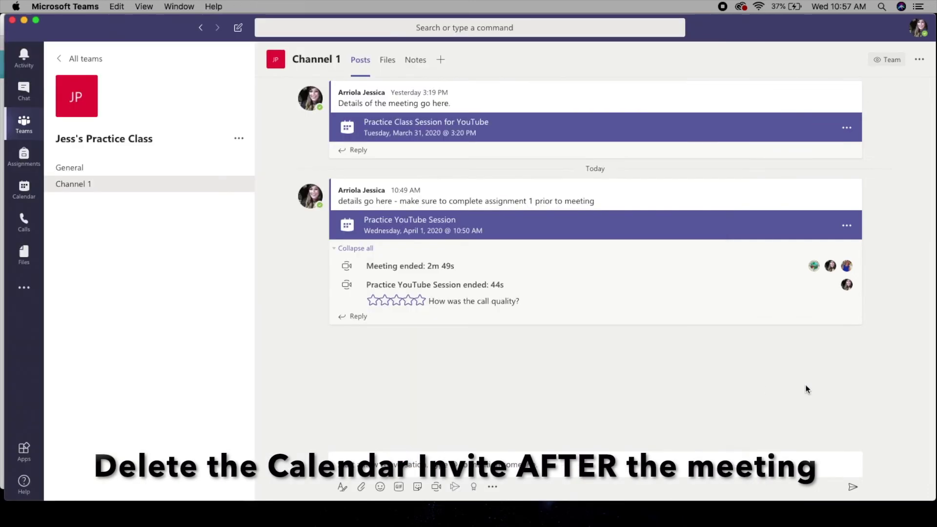
click(24, 187)
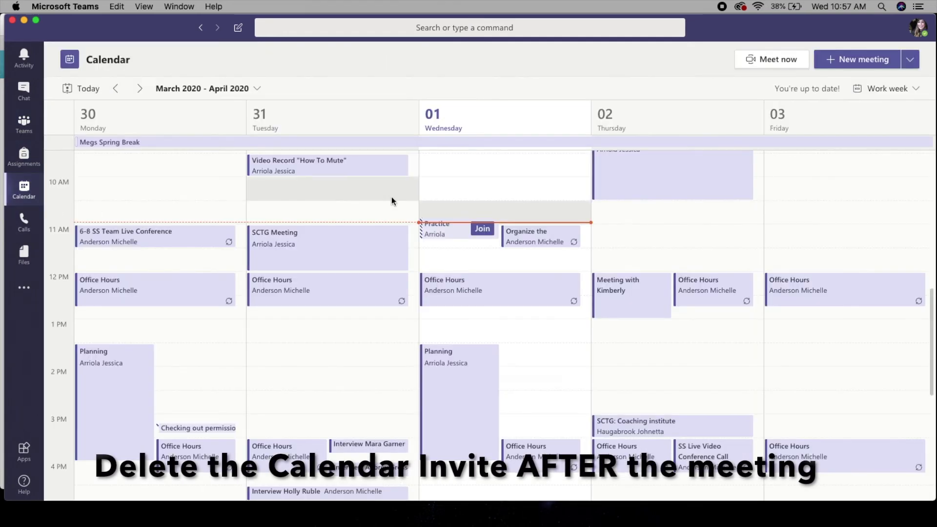
click(441, 229)
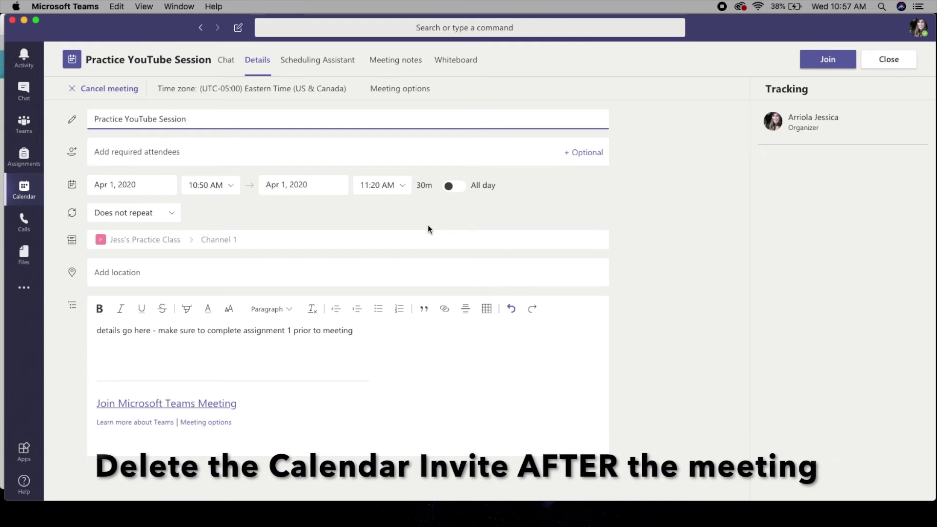
click(122, 93)
click(517, 304)
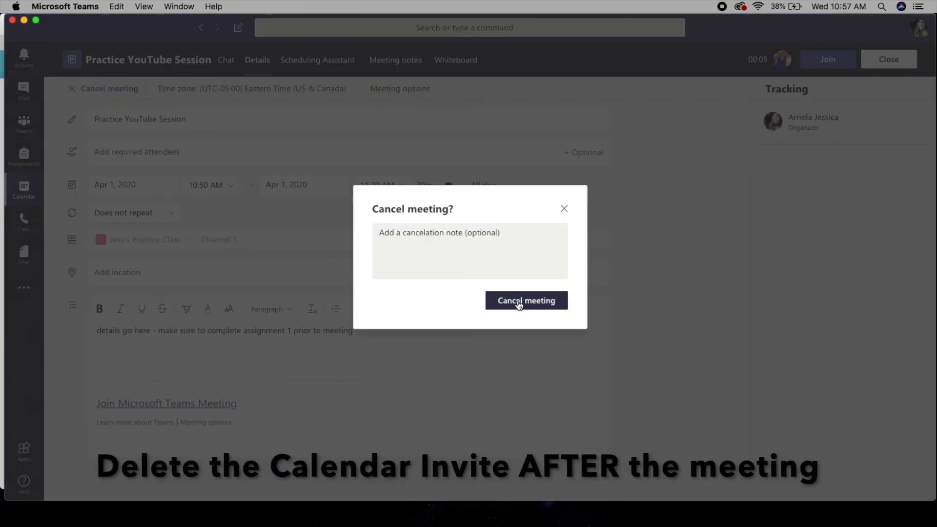